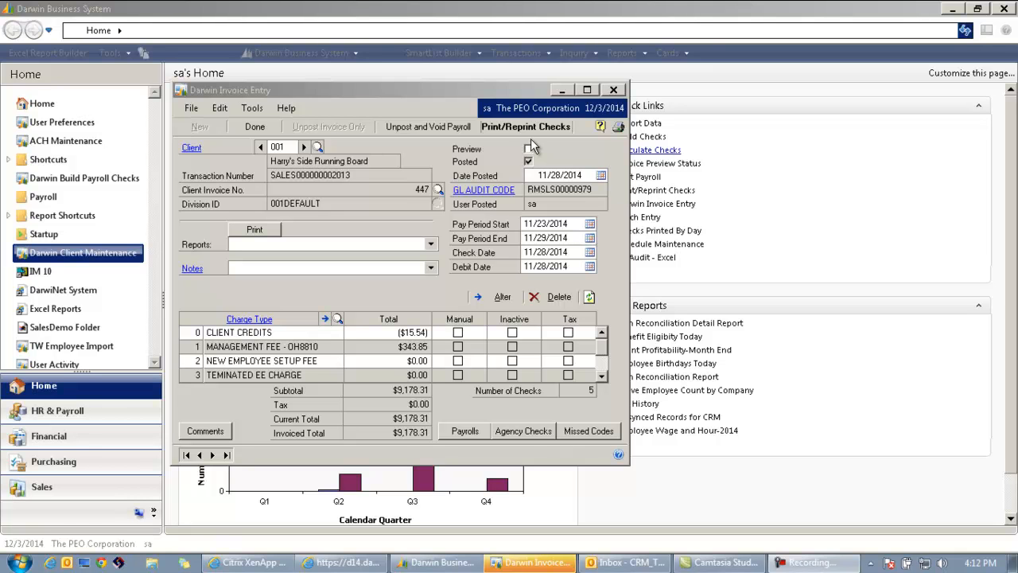
Step: Go to the posted invoice 450 in Darwin Invoice Entry and open its checks for new printing
{"action": "left_click", "coordinate": [212, 454]}
{"action": "left_click", "coordinate": [213, 454]}
{"action": "left_click", "coordinate": [212, 454]}
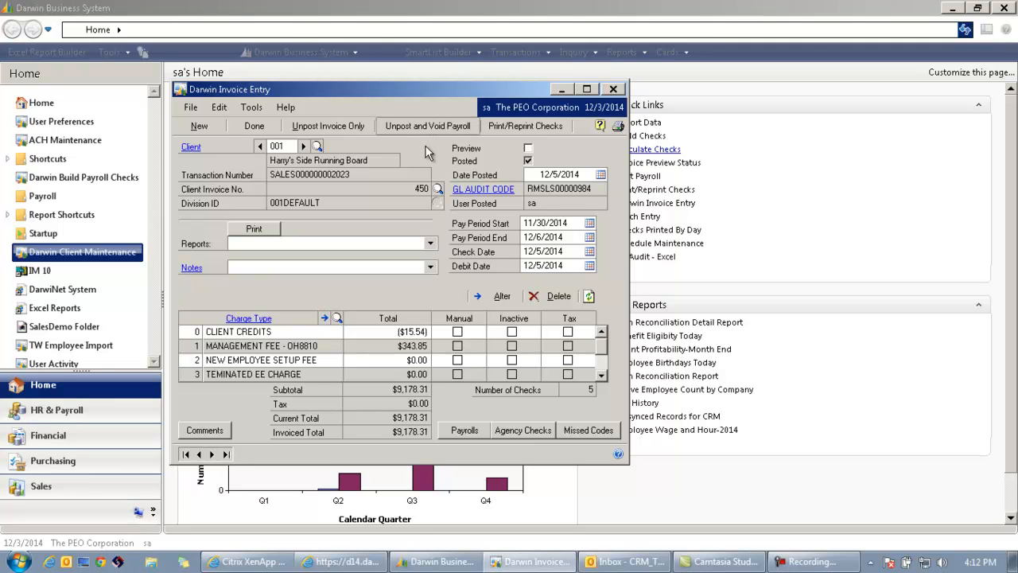
{"action": "left_click", "coordinate": [533, 128]}
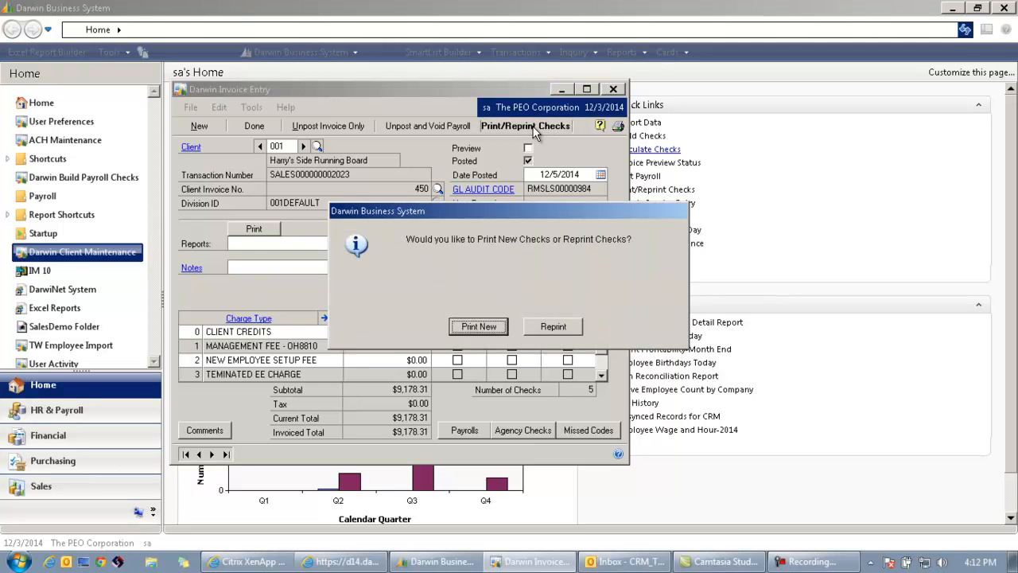
{"action": "left_click", "coordinate": [478, 327]}
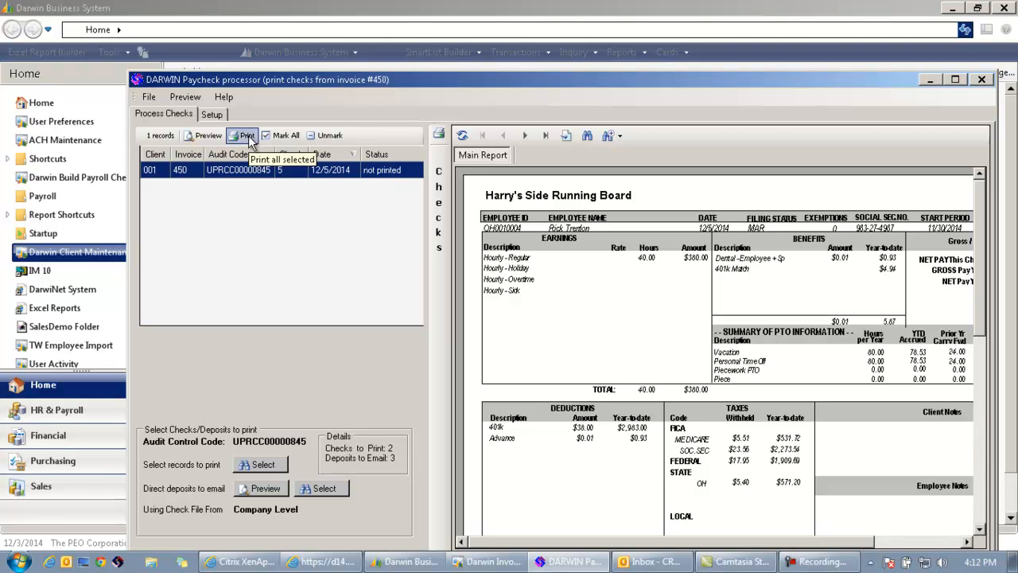
Step: Export the new checks of invoice 450 to DarwiNet and acknowledge the upload
{"action": "left_click", "coordinate": [148, 98]}
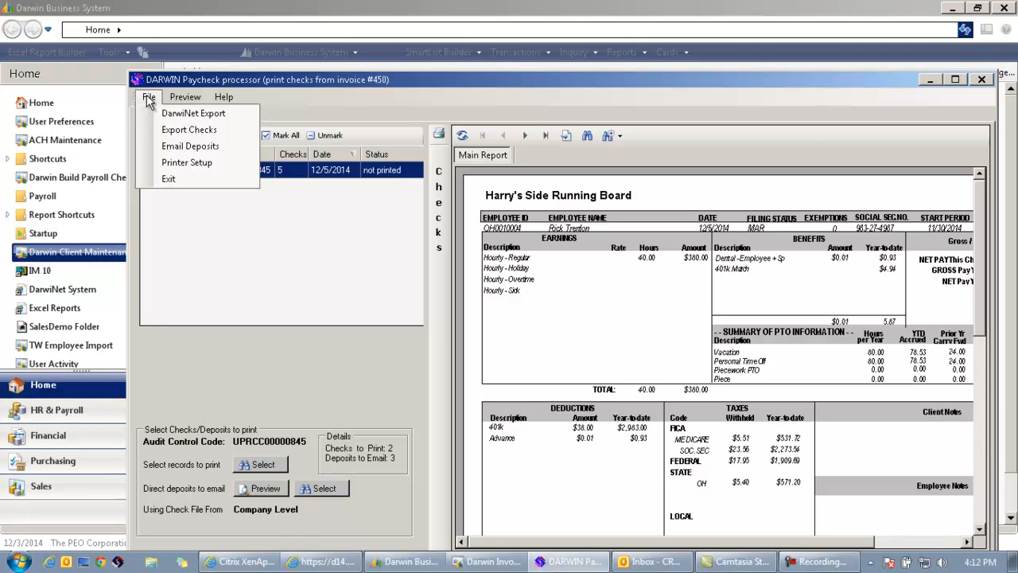
{"action": "left_click", "coordinate": [188, 113]}
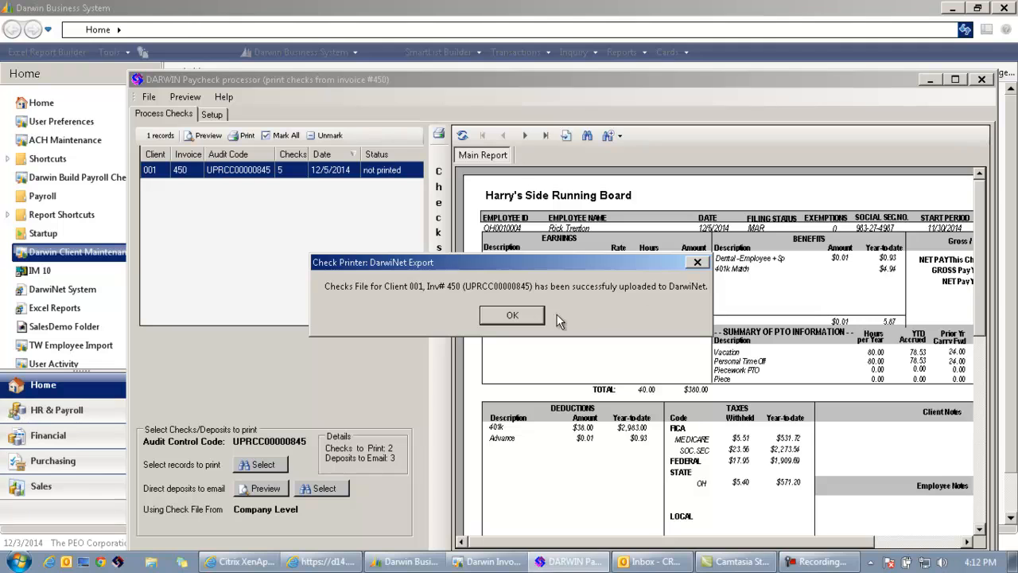
{"action": "left_click", "coordinate": [493, 314]}
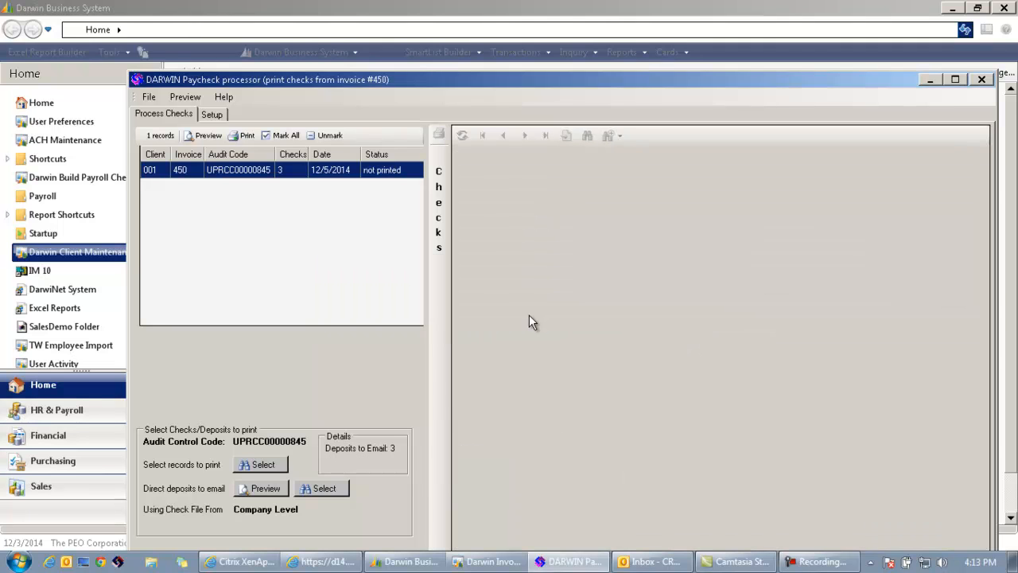
Step: Switch to the ThinkWare portal in the browser and log in at Client Level with the client user ID and account password
{"action": "left_click", "coordinate": [332, 563]}
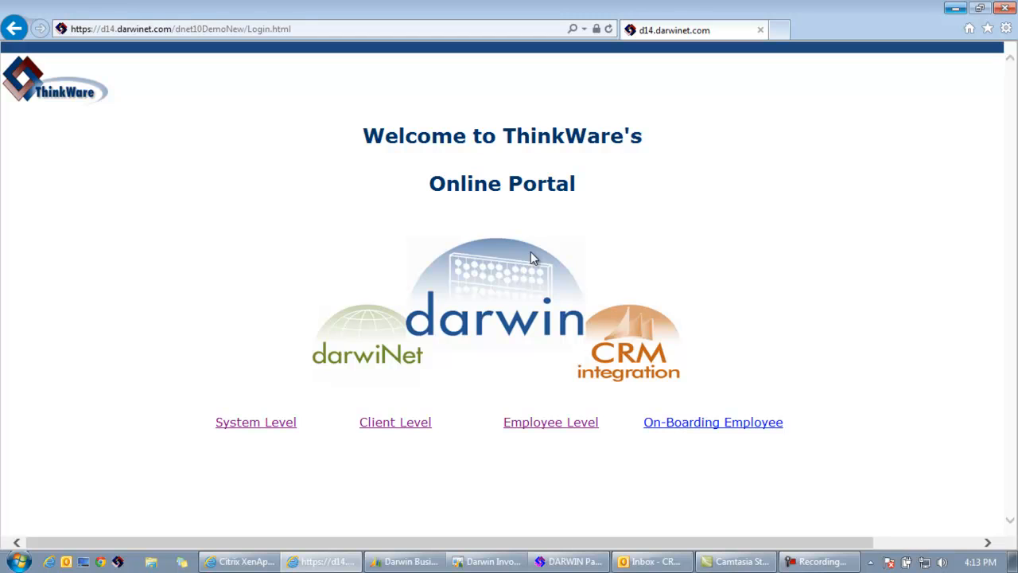
{"action": "left_click", "coordinate": [419, 429]}
{"action": "double_click", "coordinate": [507, 214]}
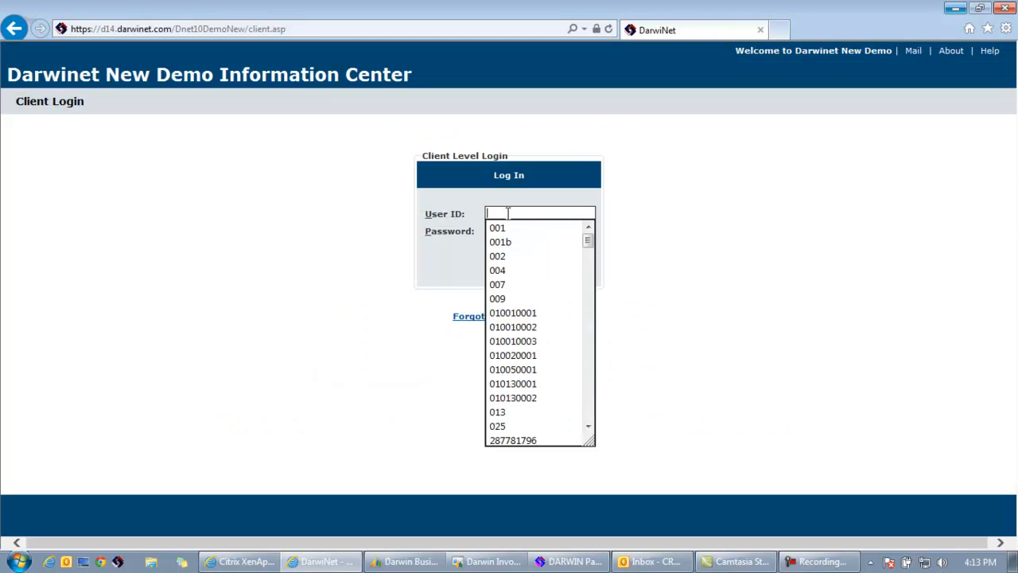
{"action": "left_click", "coordinate": [509, 228]}
{"action": "left_click", "coordinate": [510, 230]}
{"action": "type", "text": "****"}
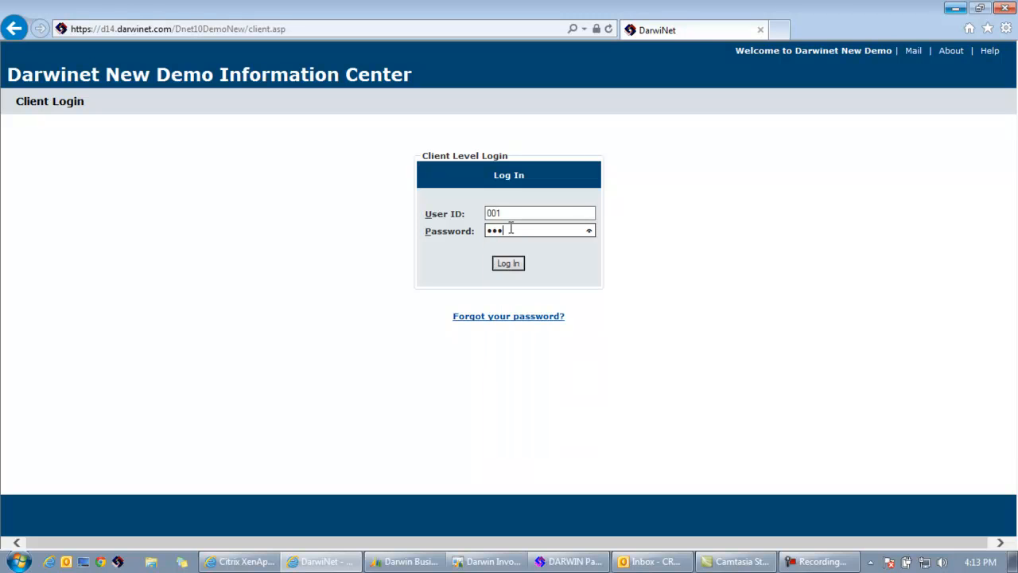
{"action": "left_click", "coordinate": [509, 263]}
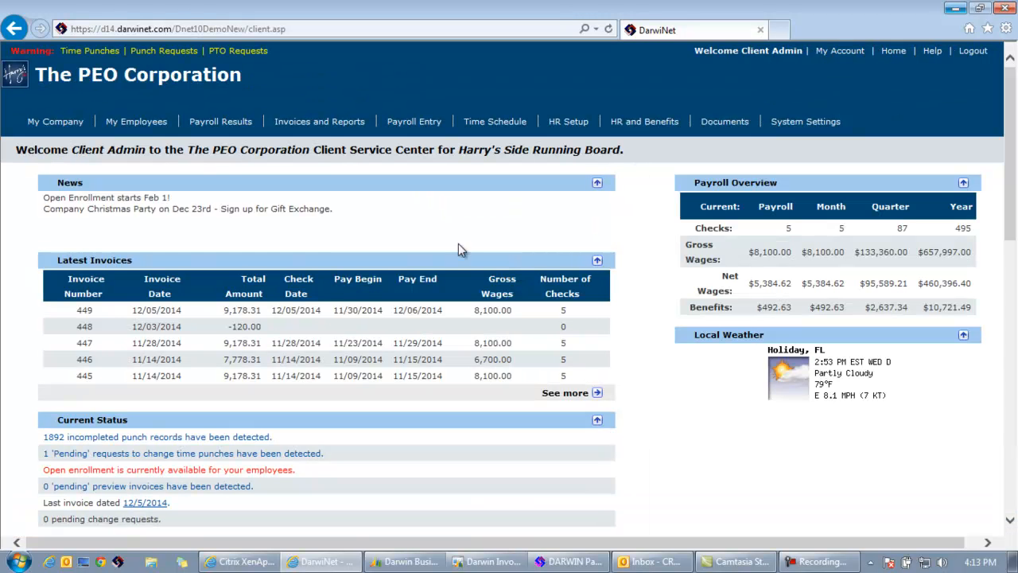
Step: Open the DarwiNet Check Printer, view the checks of invoice 450, and return to the payroll list
{"action": "mouse_move", "coordinate": [220, 121]}
{"action": "left_click", "coordinate": [216, 239]}
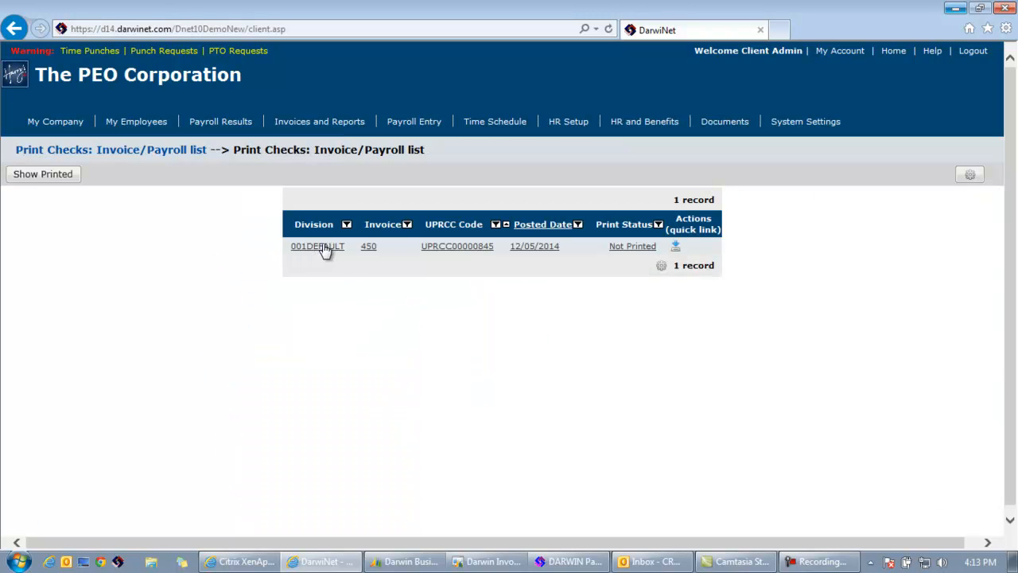
{"action": "left_click", "coordinate": [443, 246]}
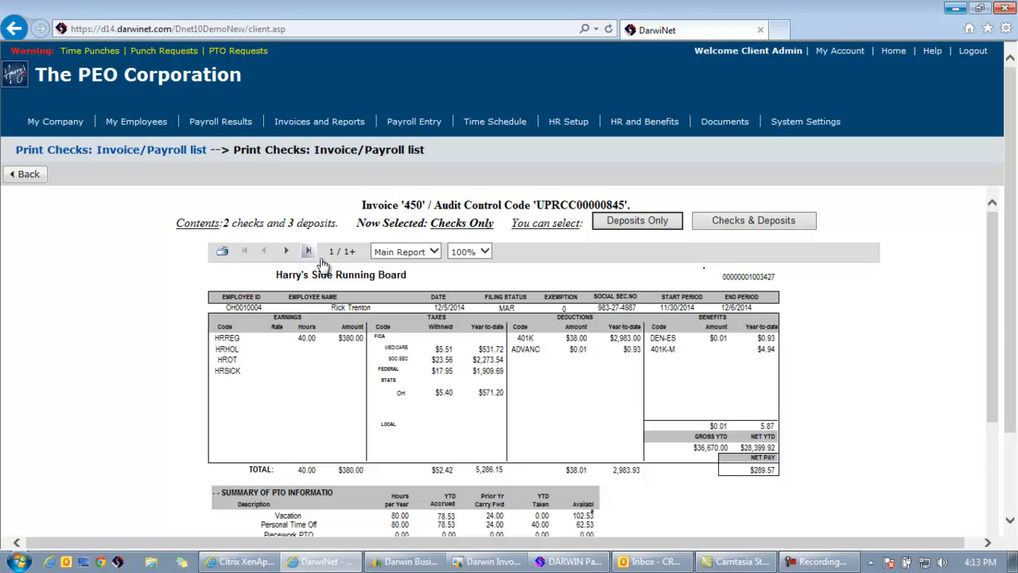
{"action": "left_click_drag", "start_coordinate": [999, 279], "coordinate": [975, 226]}
{"action": "left_click", "coordinate": [31, 177]}
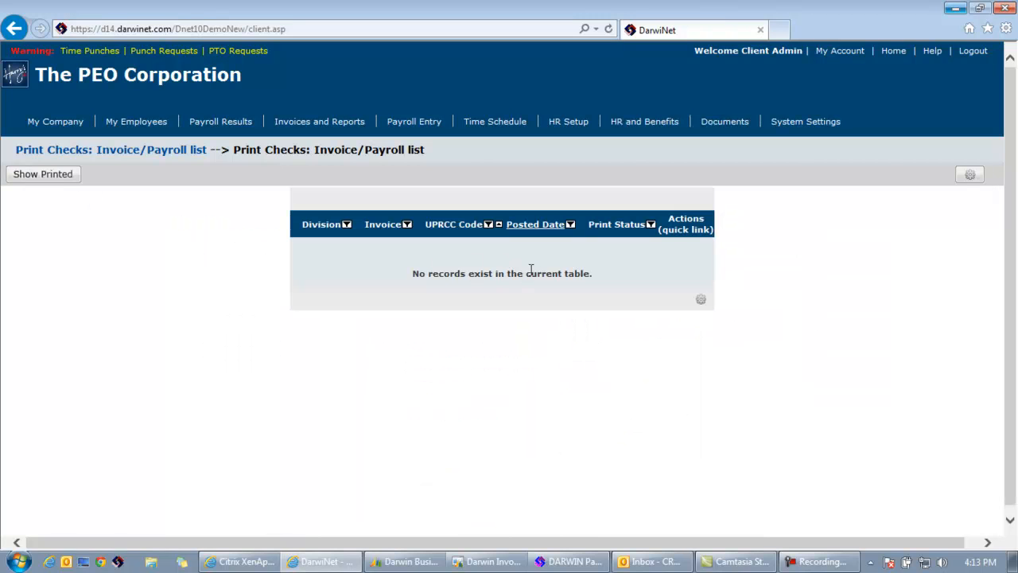
Step: Include printed payrolls in the list, view the checks of invoice 447, and return to the list
{"action": "left_click", "coordinate": [50, 183]}
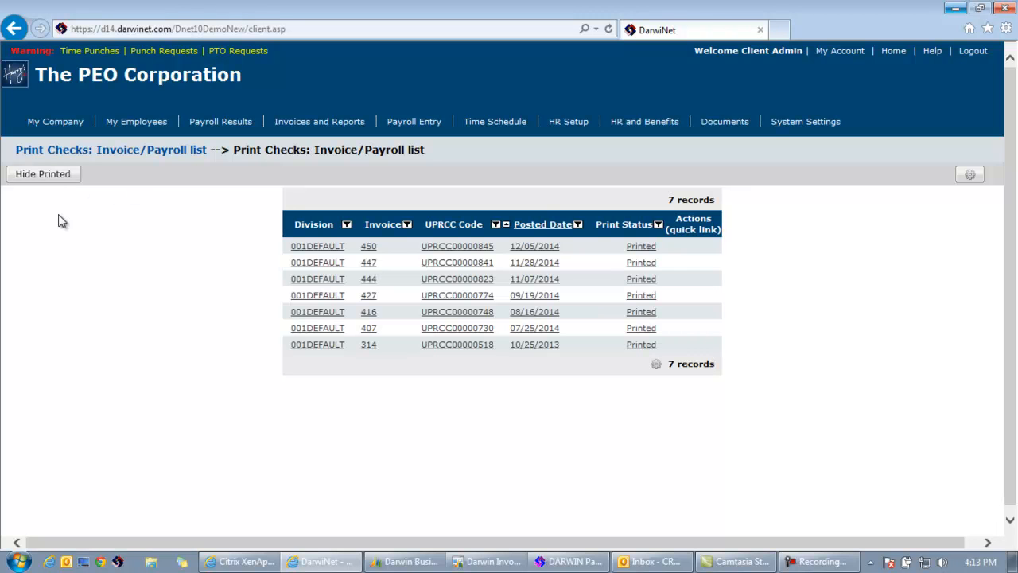
{"action": "left_click", "coordinate": [464, 263]}
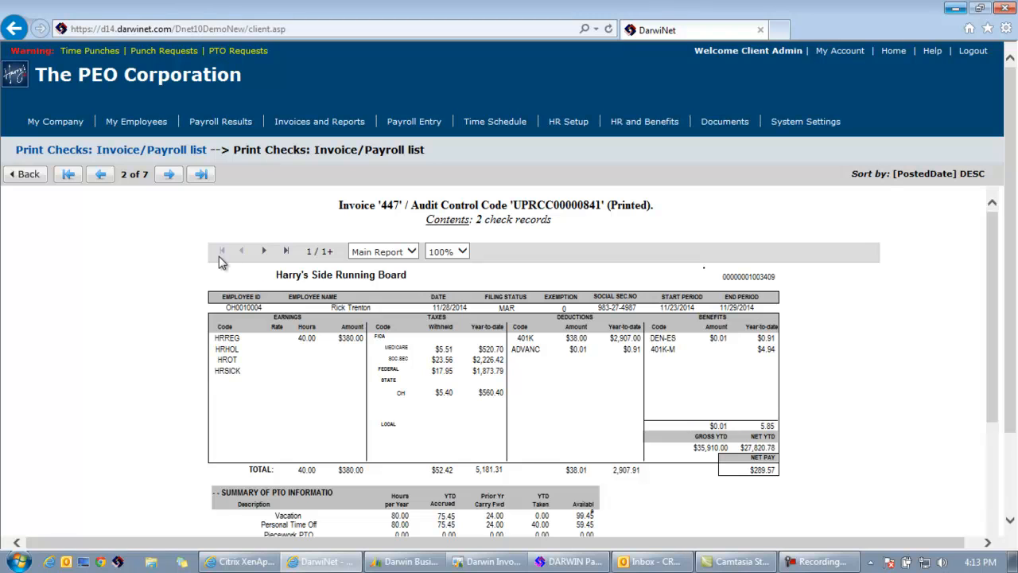
{"action": "left_click", "coordinate": [29, 175]}
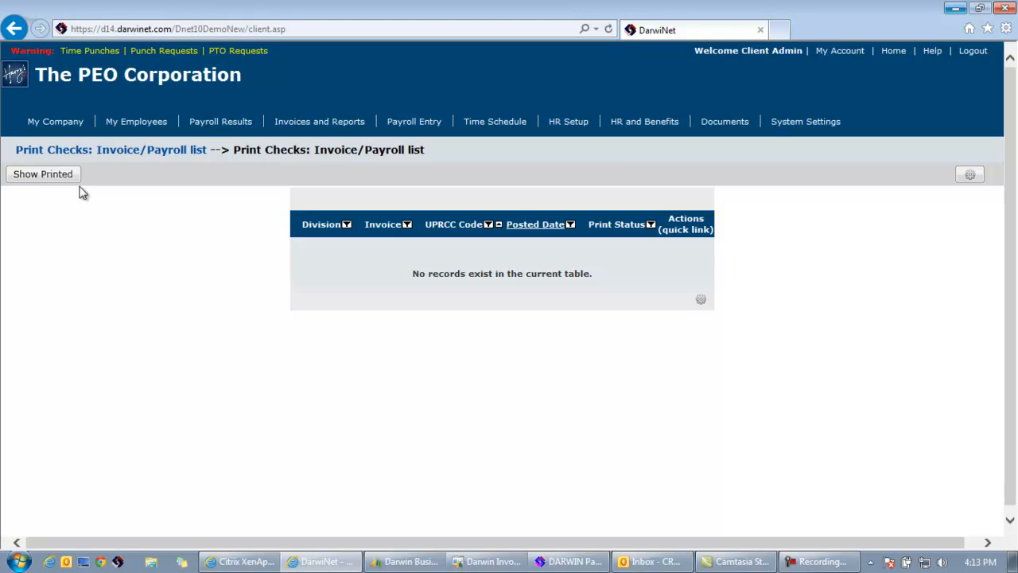
Step: Switch back to the DARWIN Paycheck processor, close it, and reopen the checks of invoice 450 for reprinting
{"action": "left_click", "coordinate": [569, 562]}
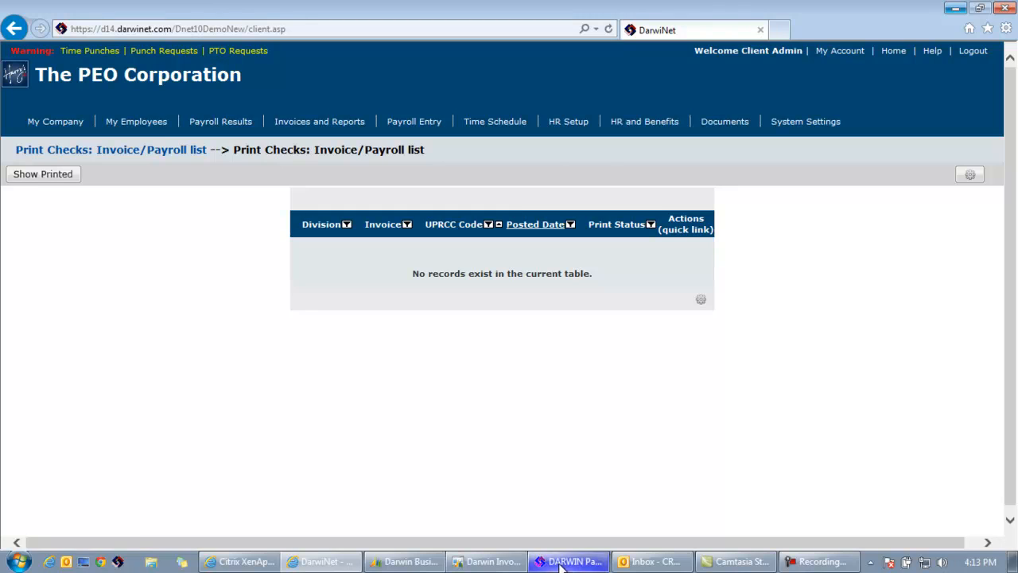
{"action": "left_click", "coordinate": [981, 78]}
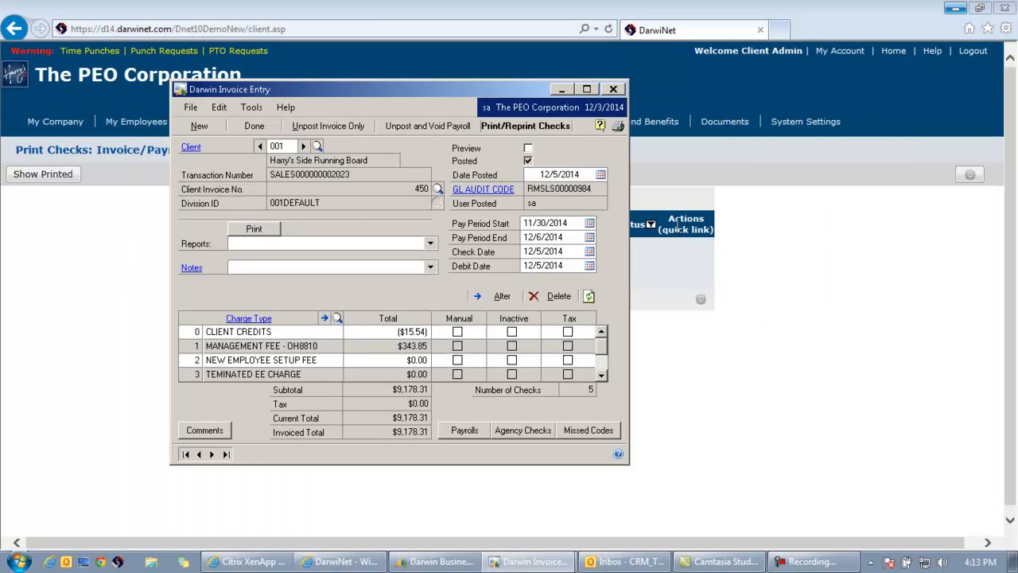
{"action": "left_click", "coordinate": [533, 128]}
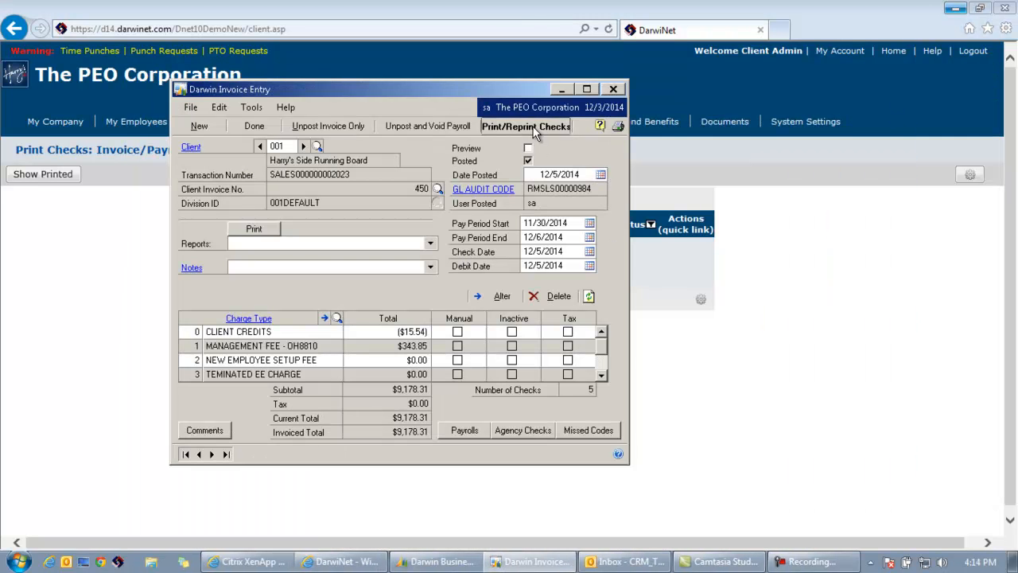
{"action": "left_click", "coordinate": [538, 330]}
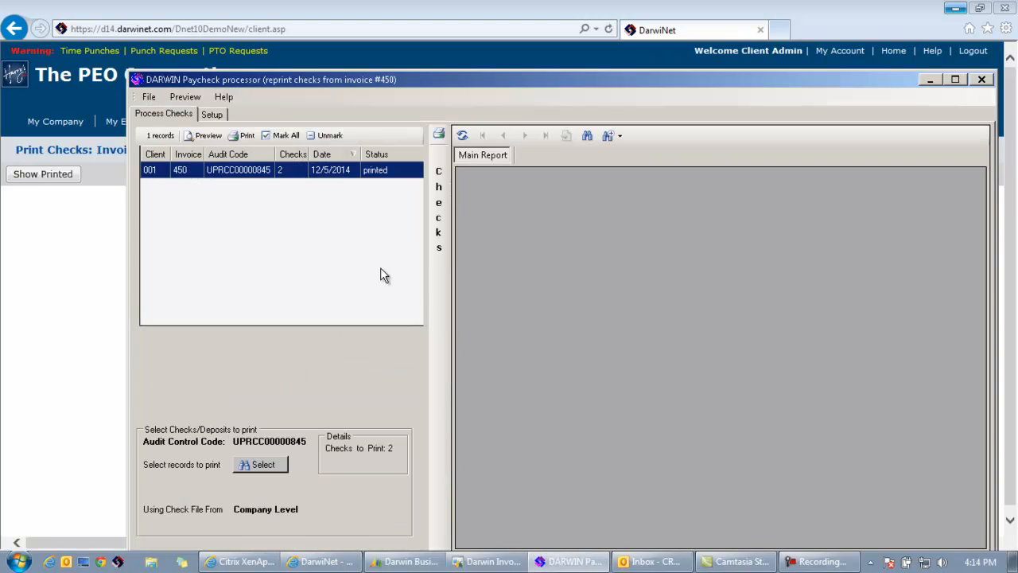
Step: Preview the reprint checks of invoice 450 and export them to DarwiNet
{"action": "left_click", "coordinate": [204, 135]}
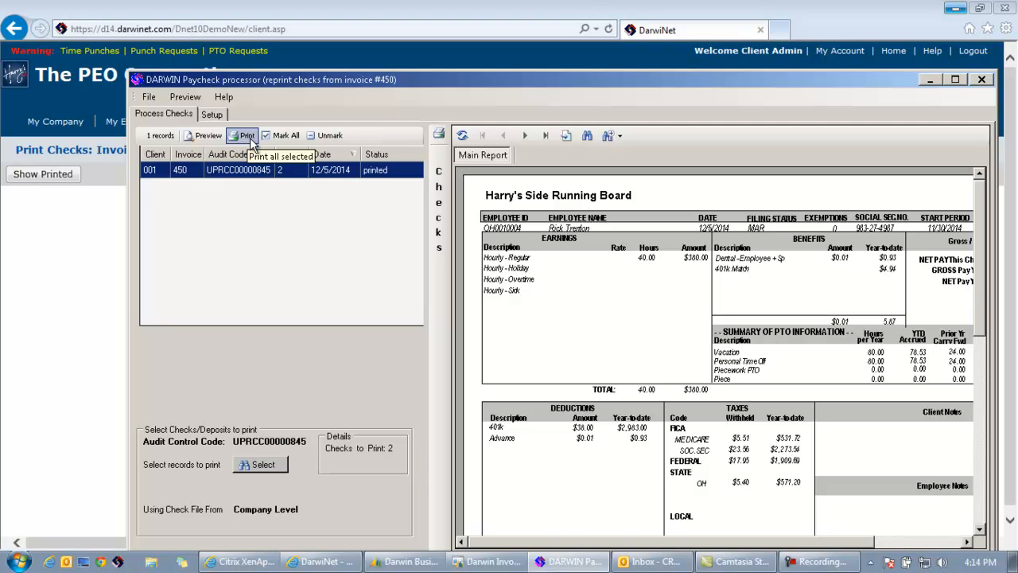
{"action": "left_click", "coordinate": [148, 97]}
{"action": "left_click", "coordinate": [165, 129]}
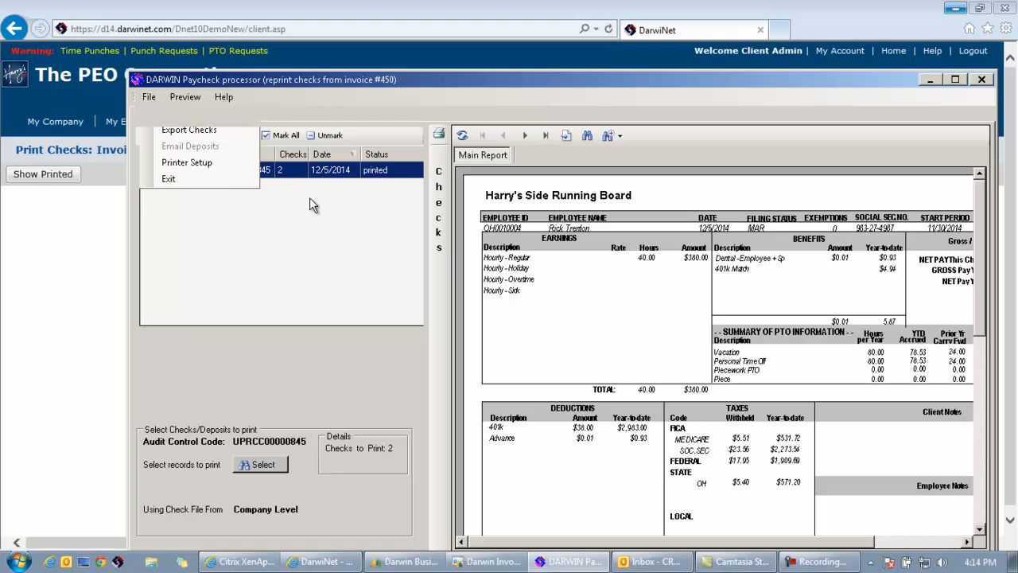
{"action": "left_click", "coordinate": [525, 314]}
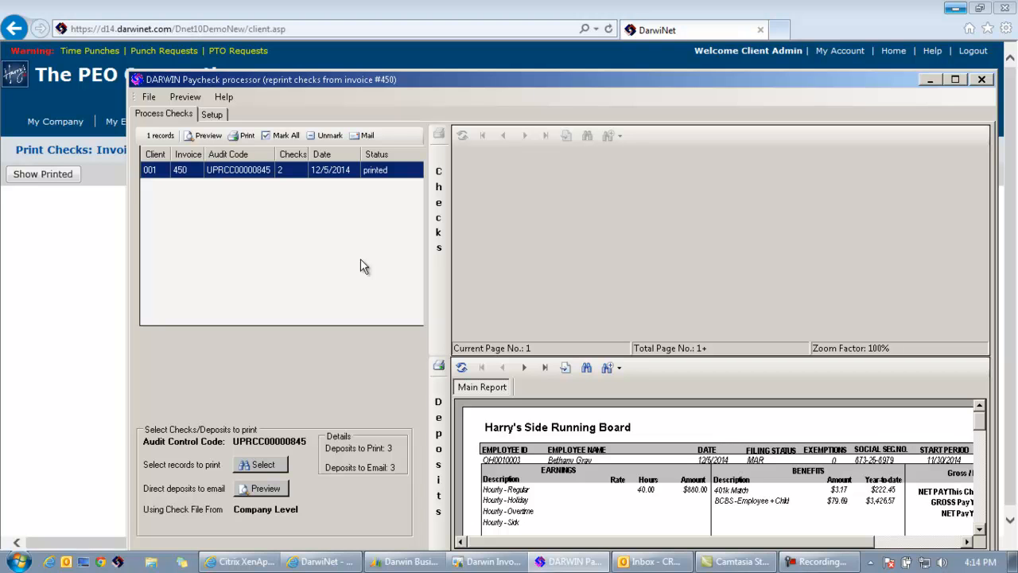
Step: Switch to DarwiNet in the browser, log out, and log back in at Client Level with the client user ID and account password
{"action": "left_click", "coordinate": [548, 562]}
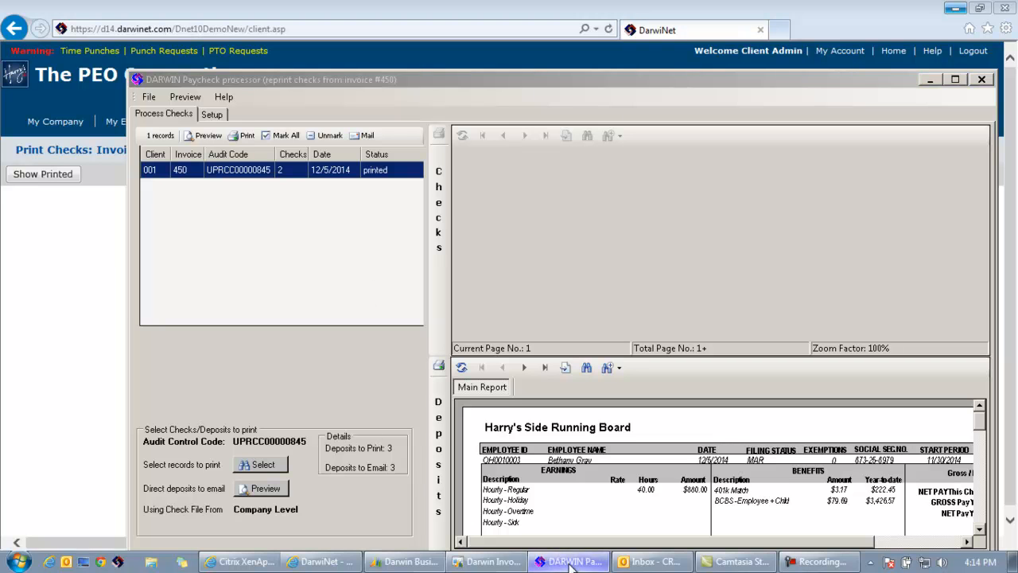
{"action": "left_click", "coordinate": [973, 51]}
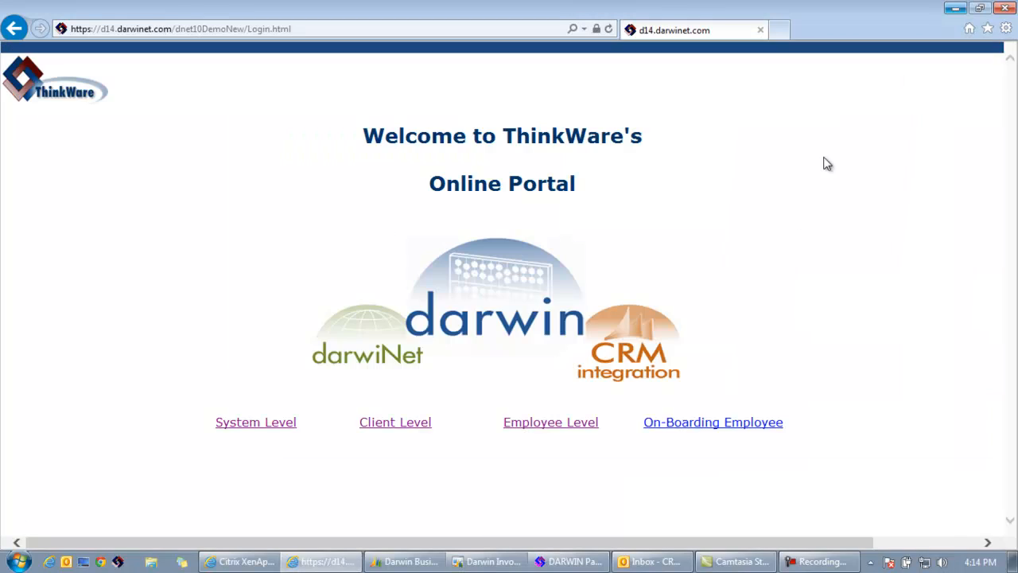
{"action": "left_click", "coordinate": [390, 422]}
{"action": "left_click", "coordinate": [492, 213]}
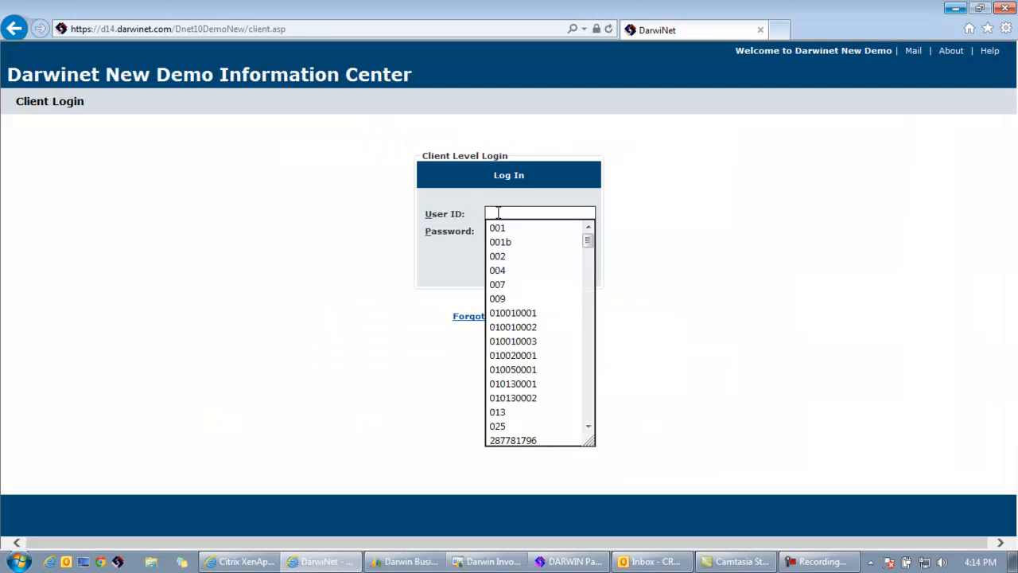
{"action": "left_click", "coordinate": [501, 228]}
{"action": "key", "text": "Tab"}
{"action": "type", "text": "****"}
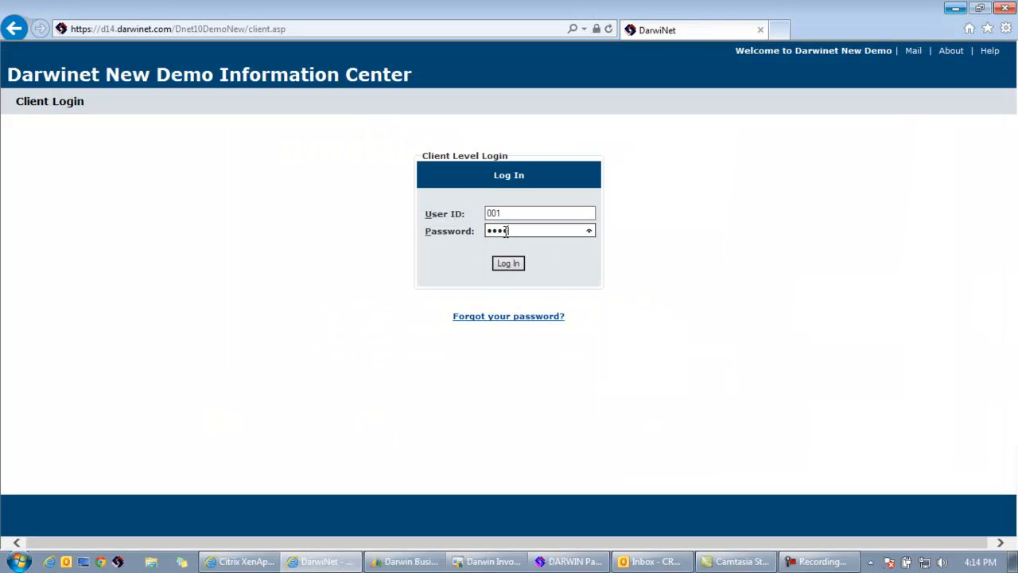
{"action": "left_click", "coordinate": [508, 263]}
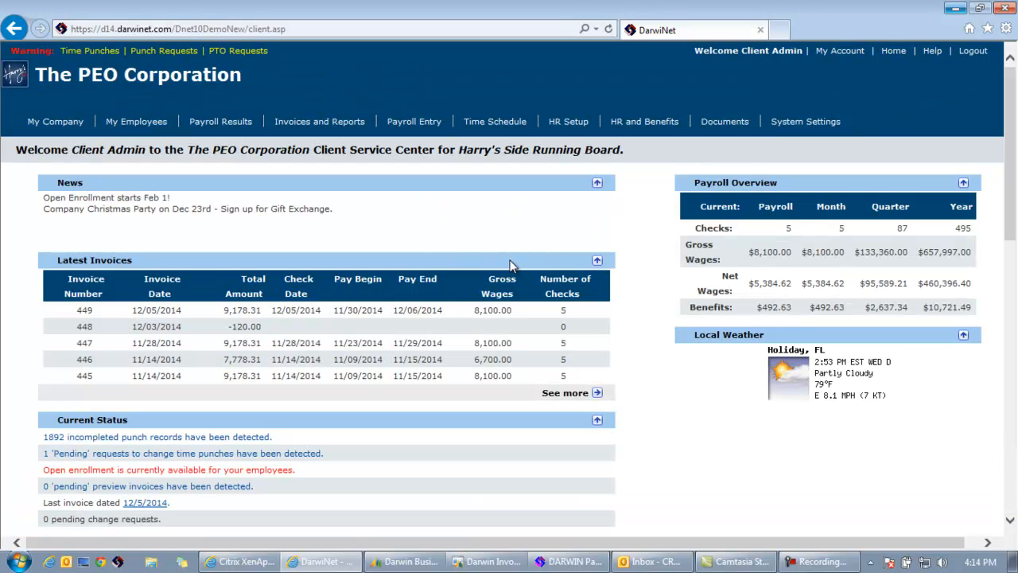
Step: Open the unprinted payroll list for check printing and view the re-exported checks of invoice 450
{"action": "mouse_move", "coordinate": [220, 121]}
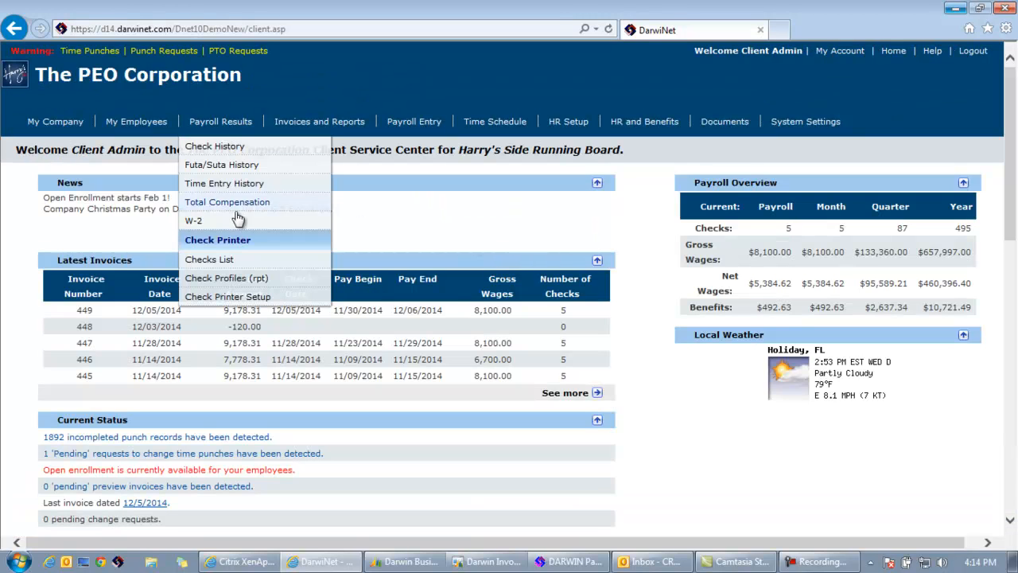
{"action": "left_click", "coordinate": [237, 260]}
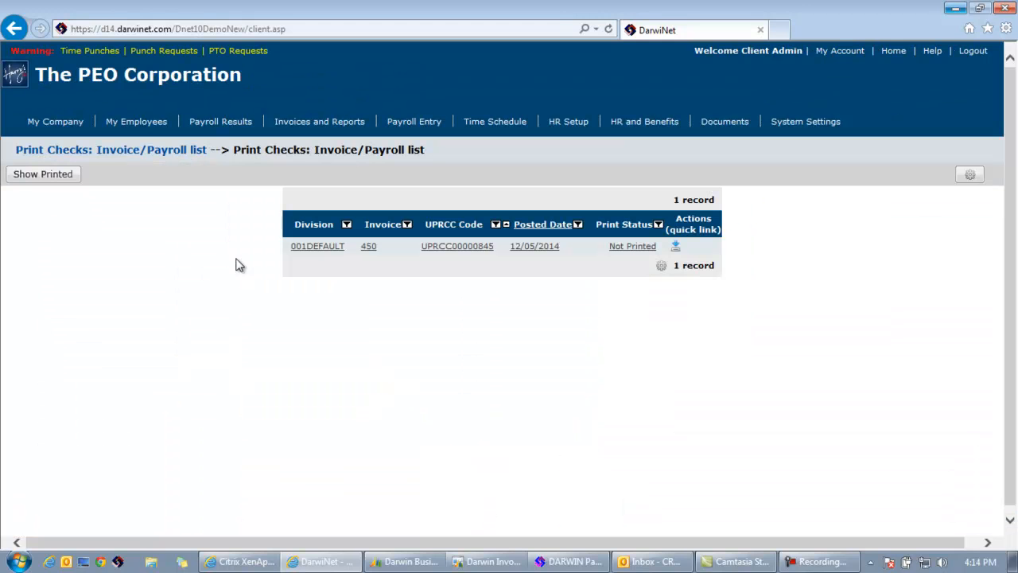
{"action": "left_click", "coordinate": [368, 247]}
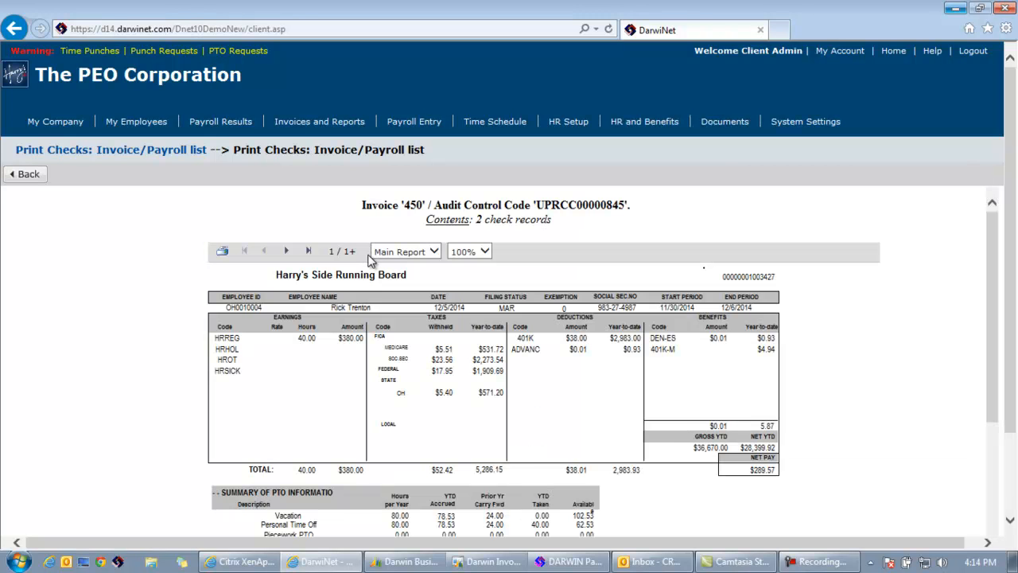